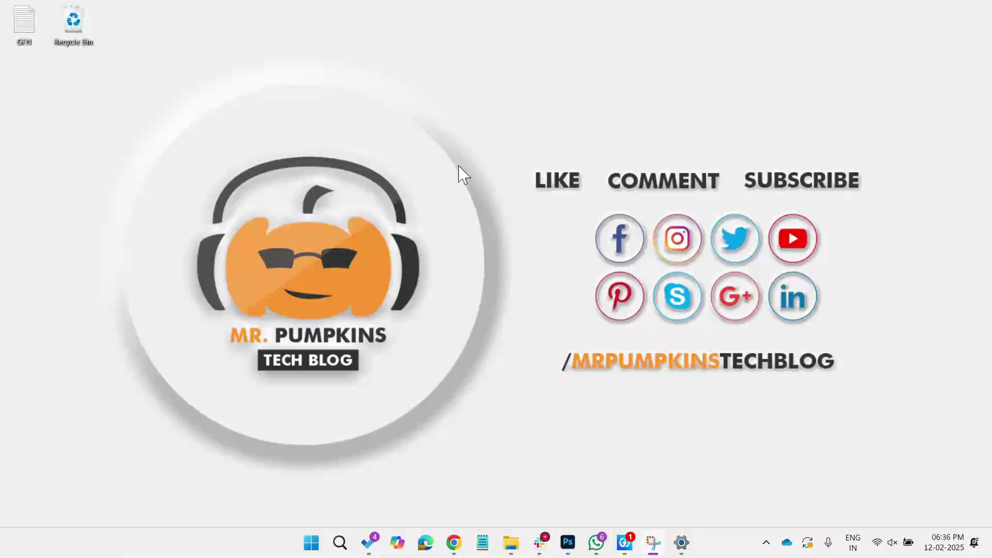
Step: Open the GlideX phone mirroring window from the taskbar shortcut
click(653, 542)
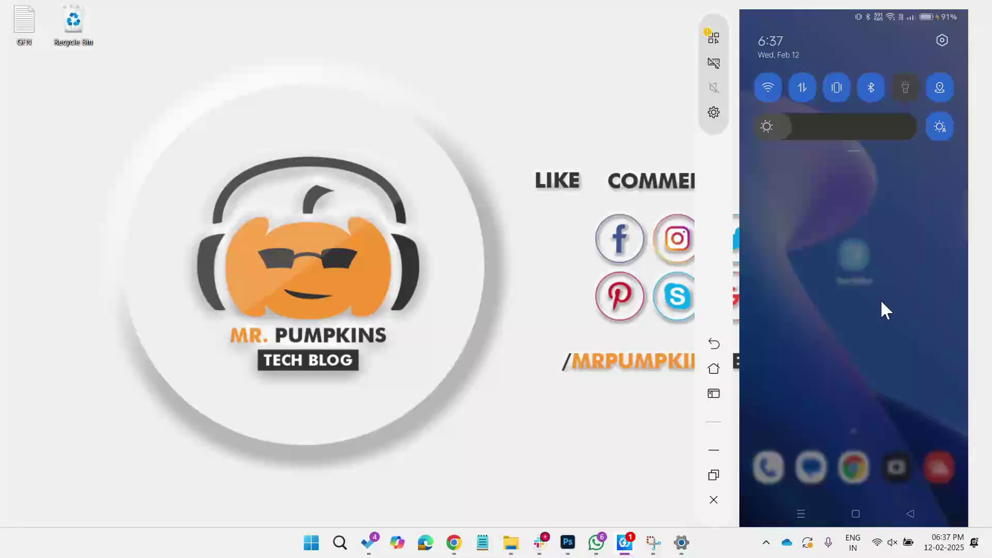
Step: Close the phone's notification shade and check the PC's Bluetooth connection status
drag(881, 299, 880, 261)
drag(874, 24, 878, 80)
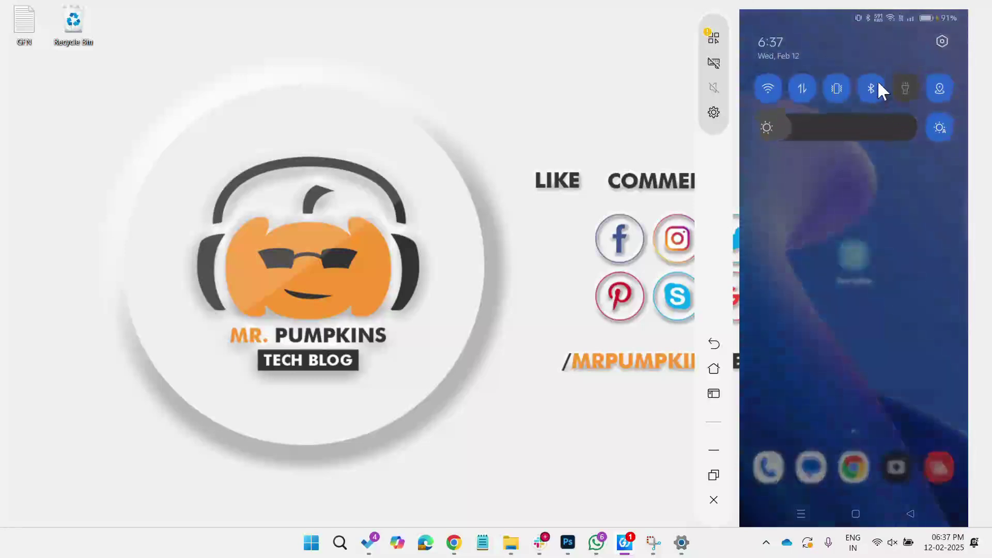
click(844, 271)
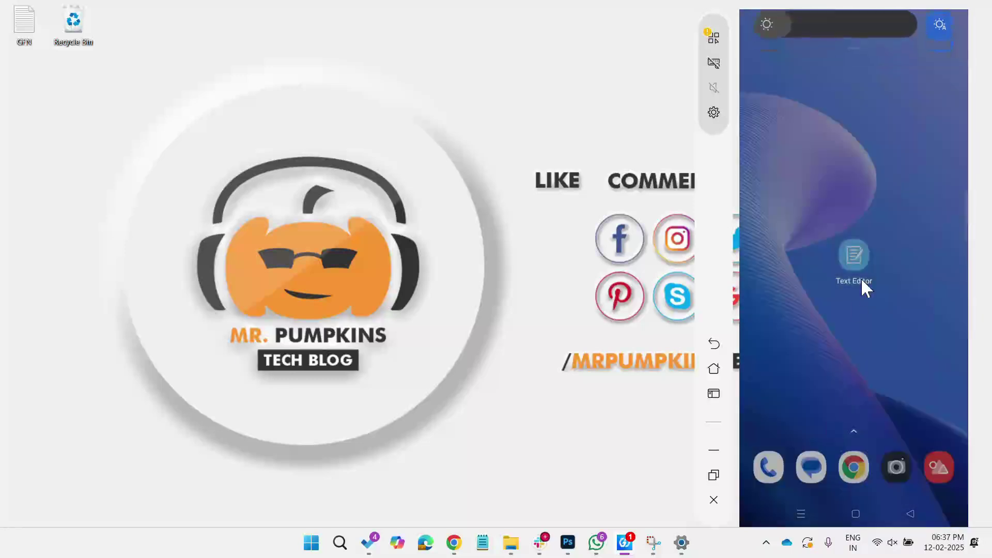
click(891, 542)
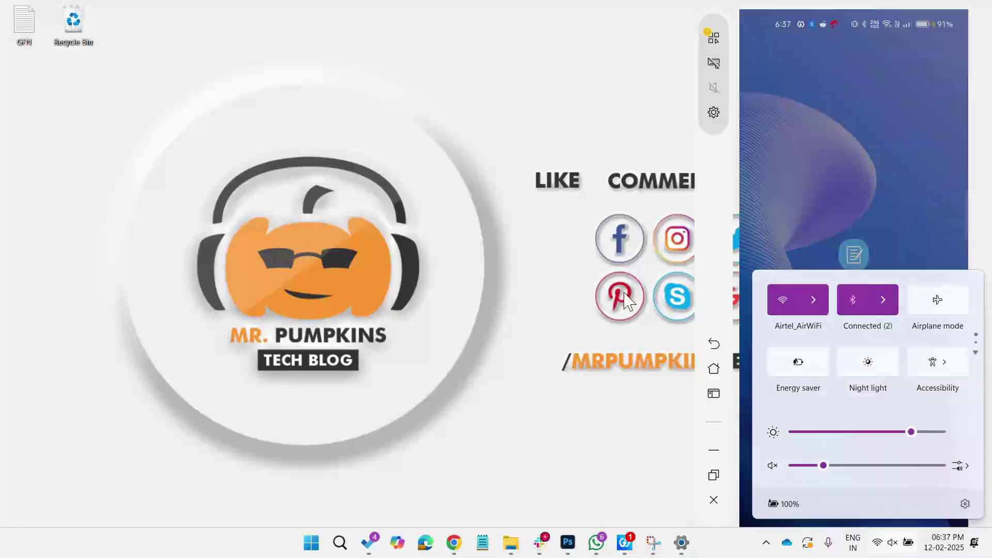
Step: Centre the phone window, try sharing Text Editor, and begin a Windows search for Settings
drag(742, 194, 412, 195)
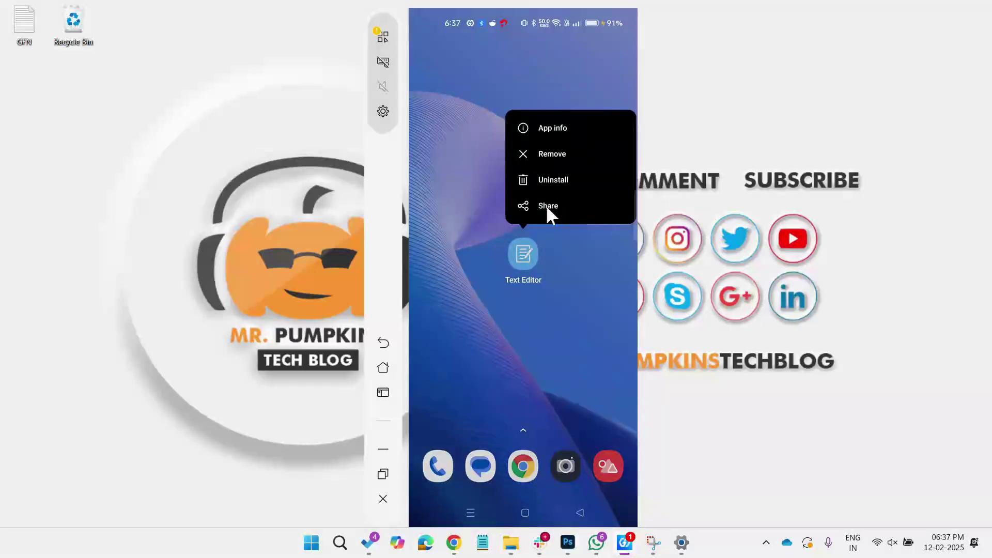
click(610, 211)
click(311, 543)
text(setin)
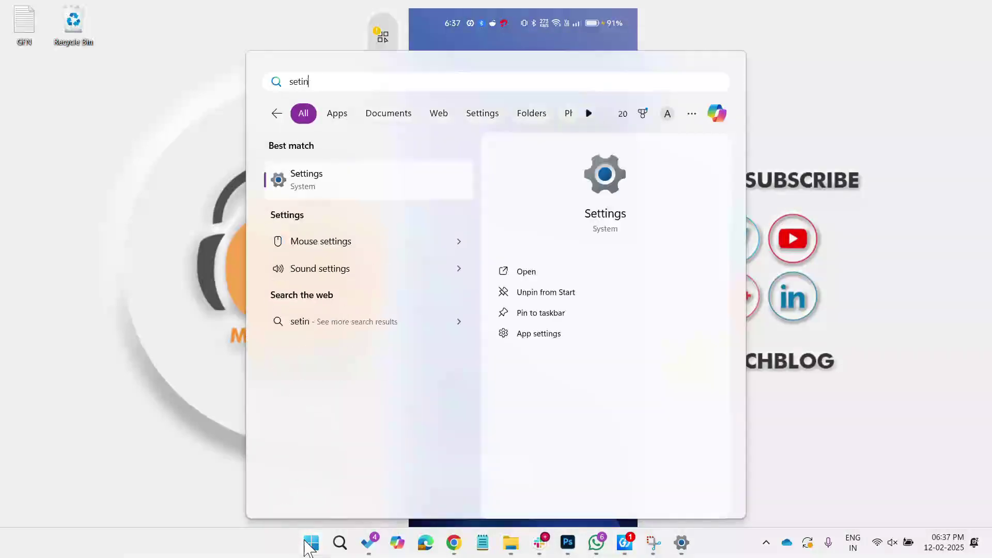
Step: Launch Settings from the search results and go to Bluetooth & devices
key(Return)
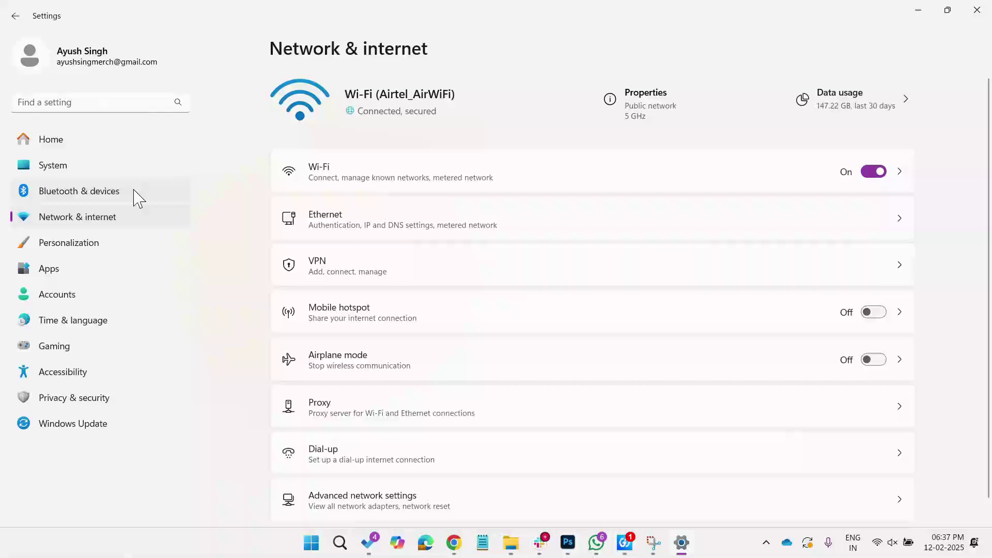
click(142, 197)
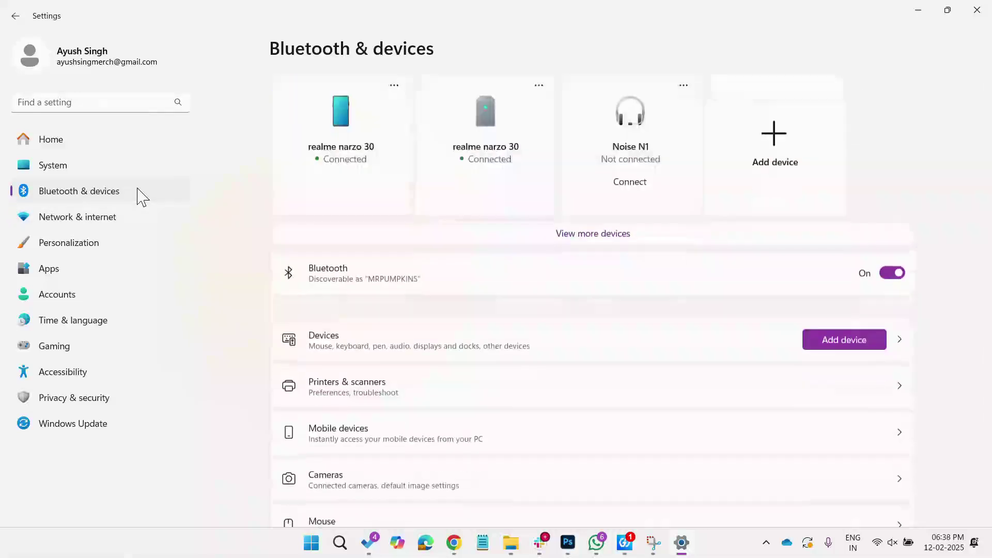
scroll(262, 259, down, 3)
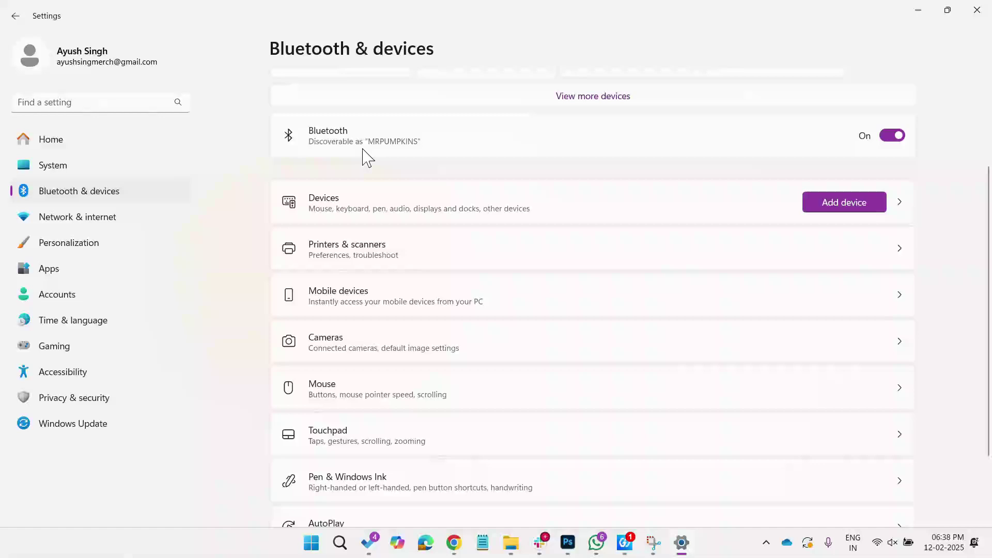
scroll(368, 158, up, 3)
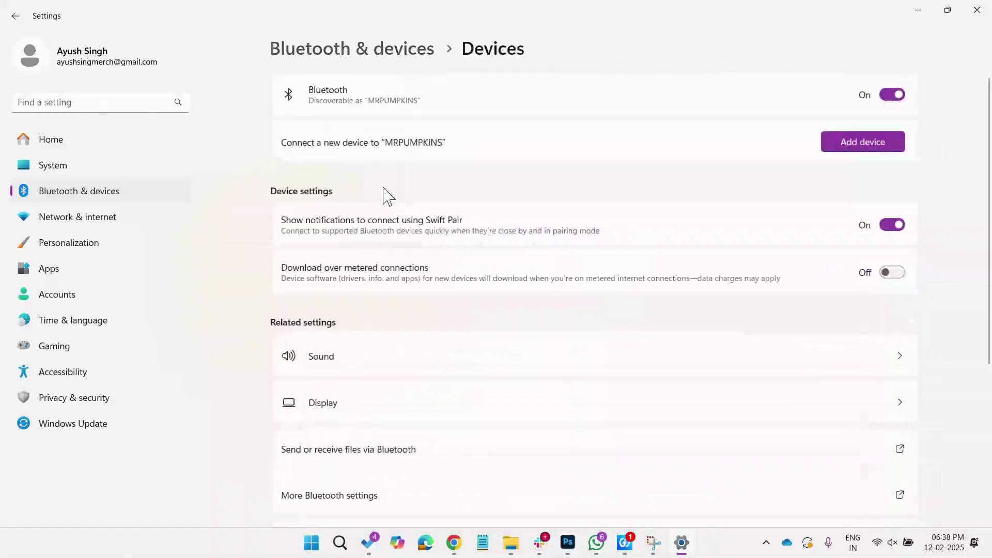
scroll(380, 167, down, 1)
scroll(391, 169, down, 3)
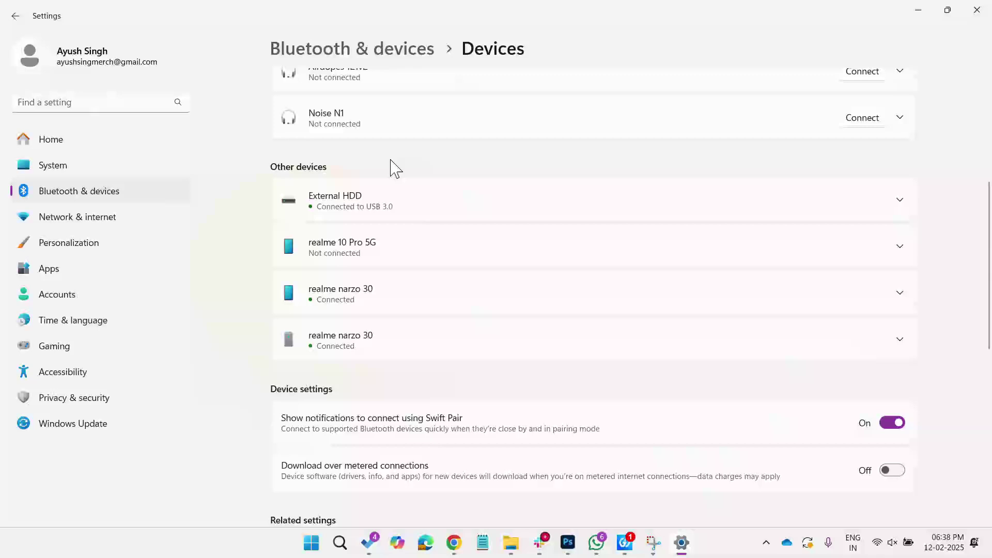
scroll(391, 169, down, 4)
scroll(391, 169, down, 2)
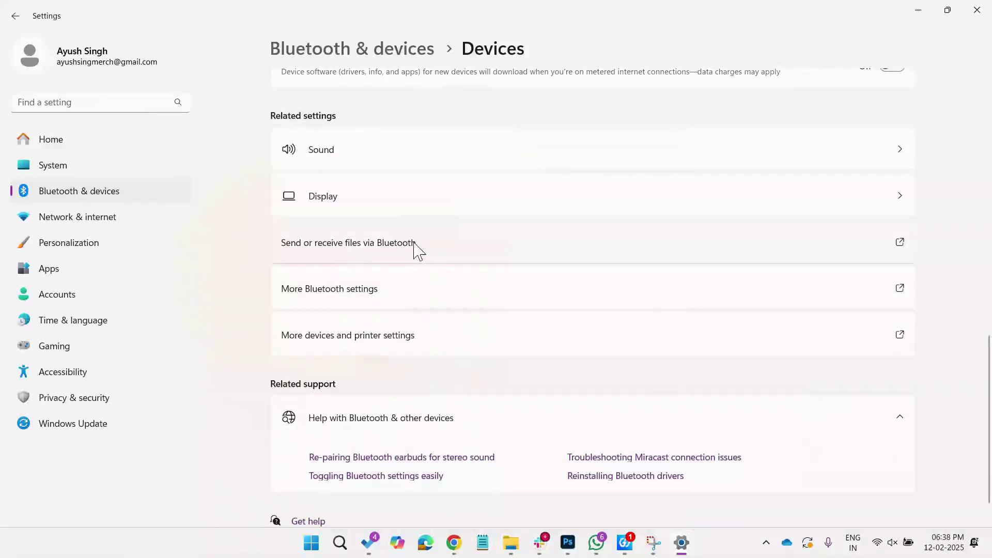
Step: Open the Bluetooth file transfer wizard, minimize Settings, and arrange the wizard beside the phone window
click(481, 249)
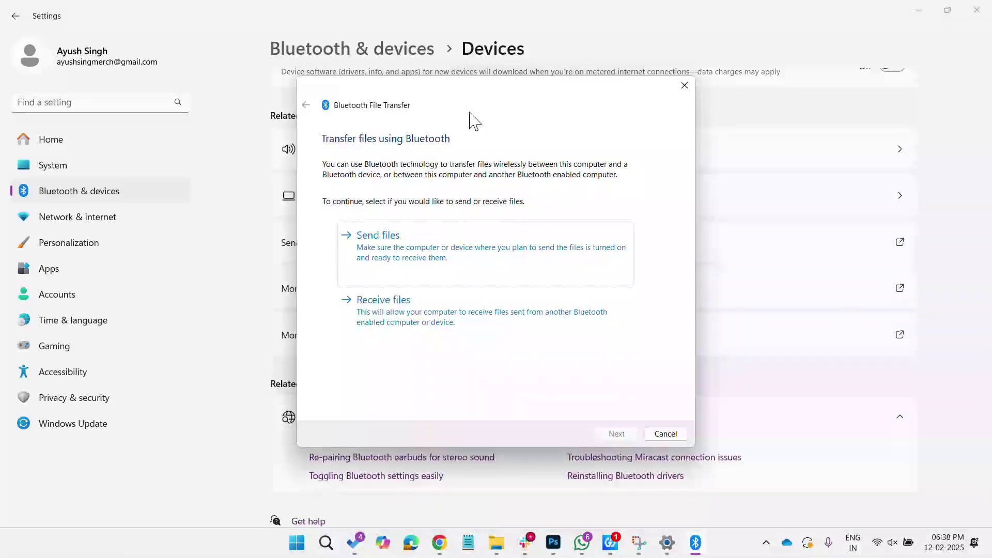
click(923, 13)
drag(463, 101, 672, 97)
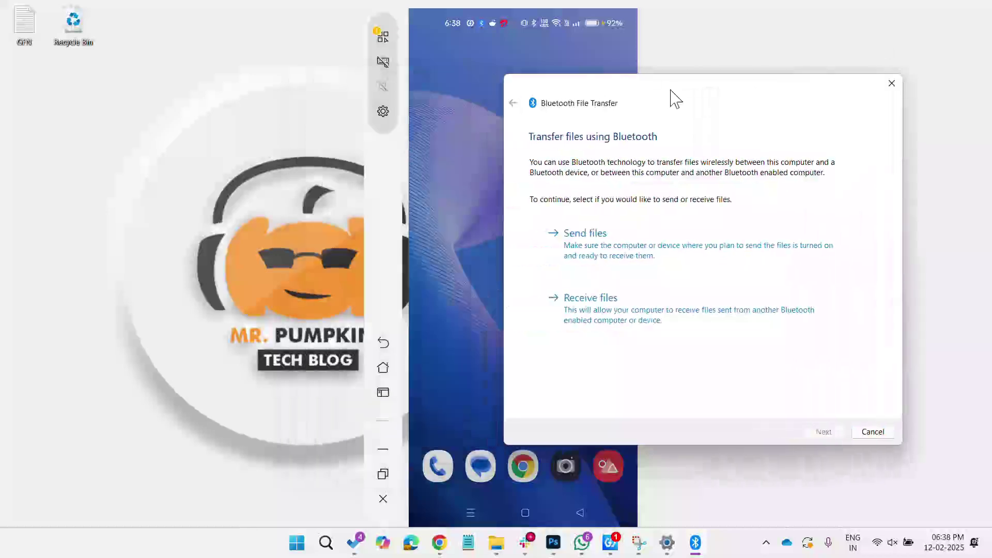
drag(397, 203, 148, 202)
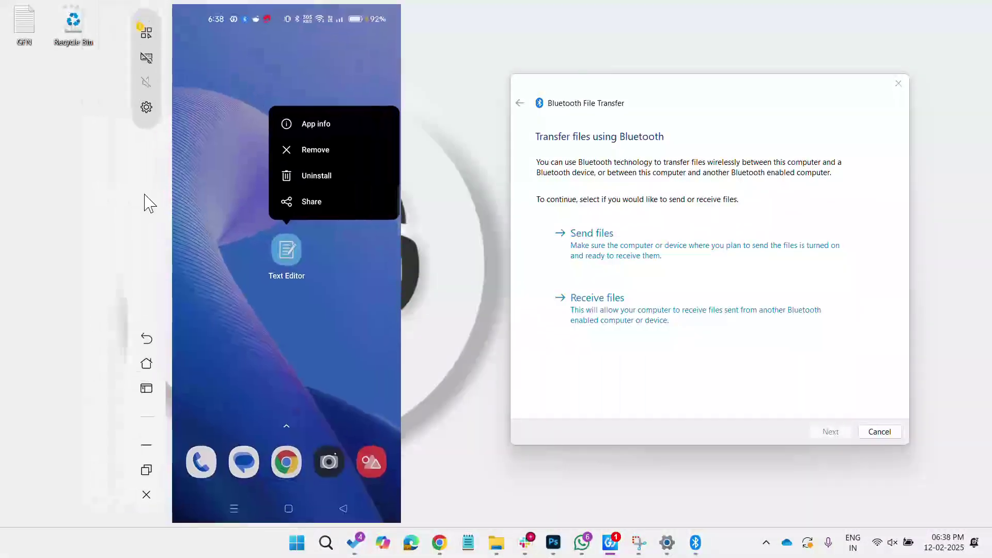
drag(604, 89, 515, 85)
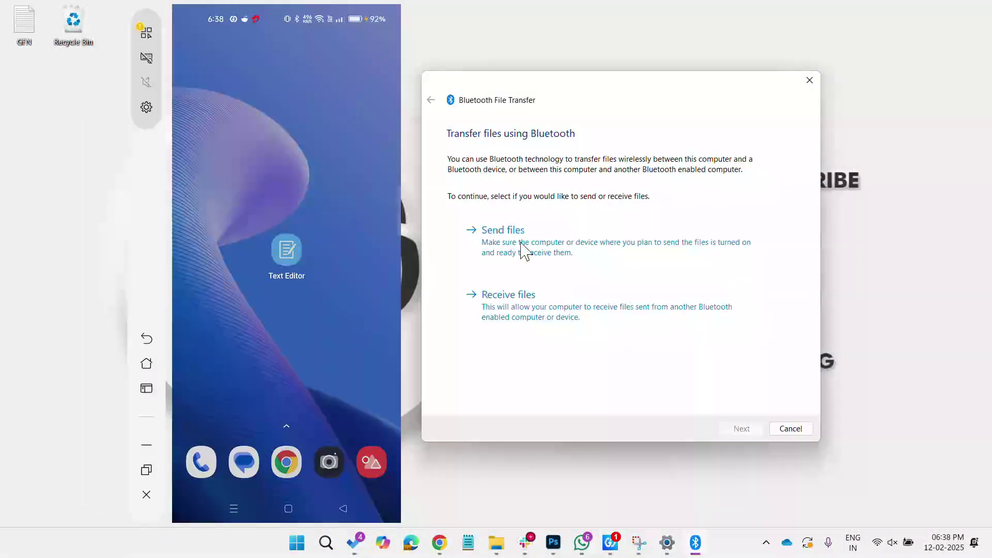
Step: Wait to receive base.apk (4.19 MB) from the phone over Bluetooth
click(522, 304)
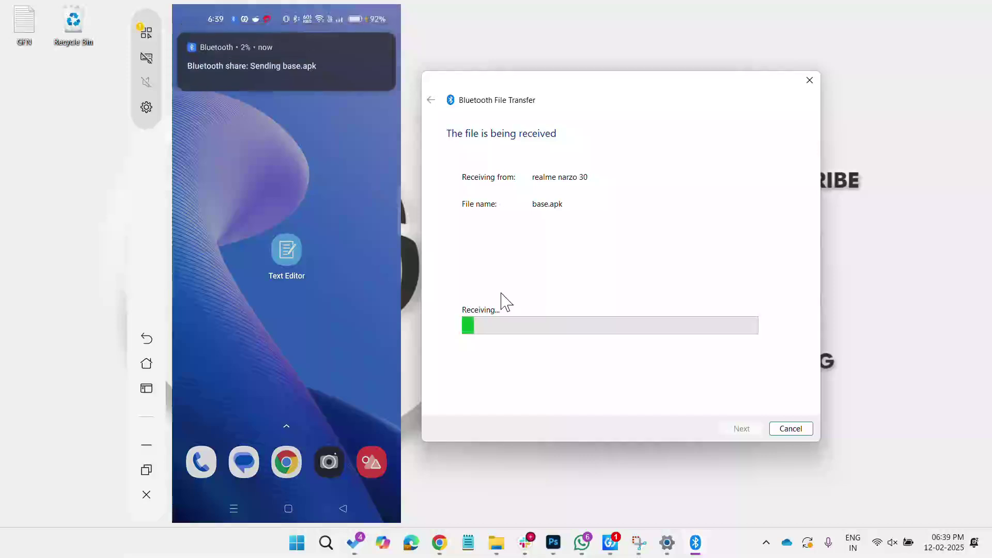
drag(532, 204, 585, 228)
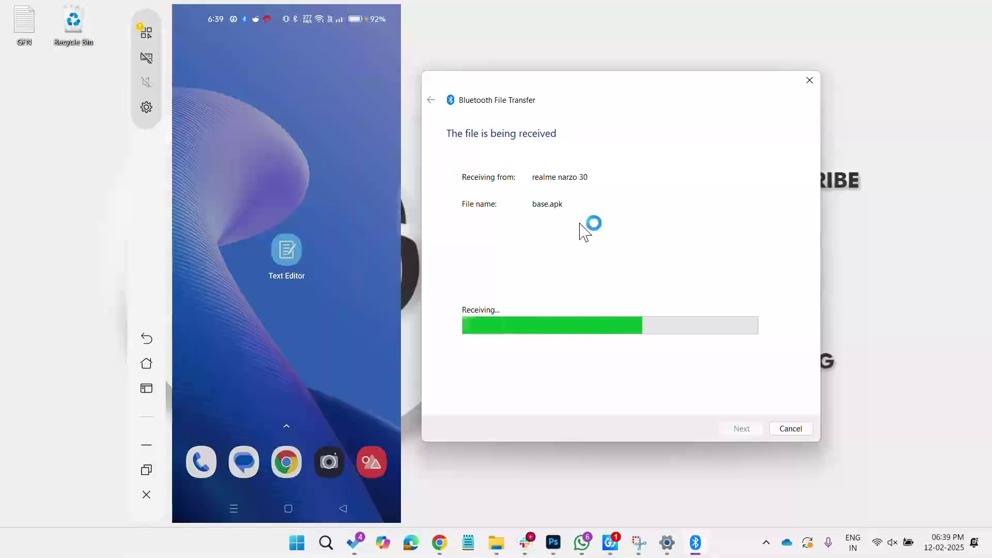
click(285, 256)
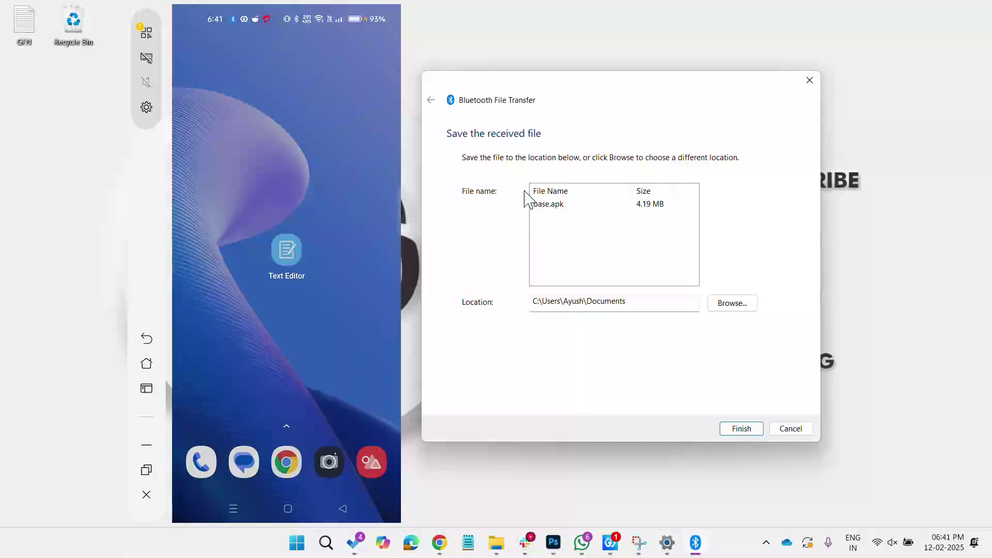
Step: Save the received base.apk to the Desktop and finish the wizard
click(732, 305)
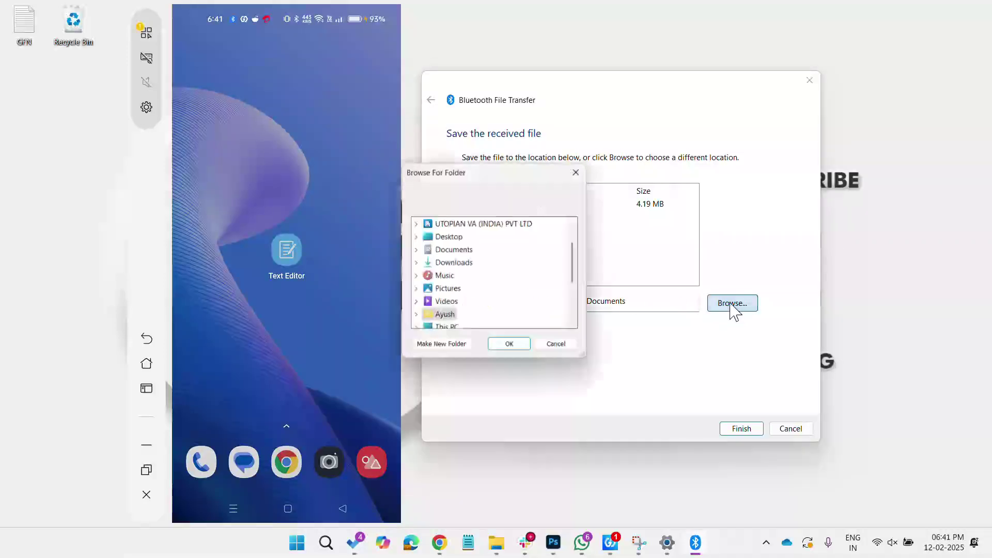
click(454, 238)
click(511, 347)
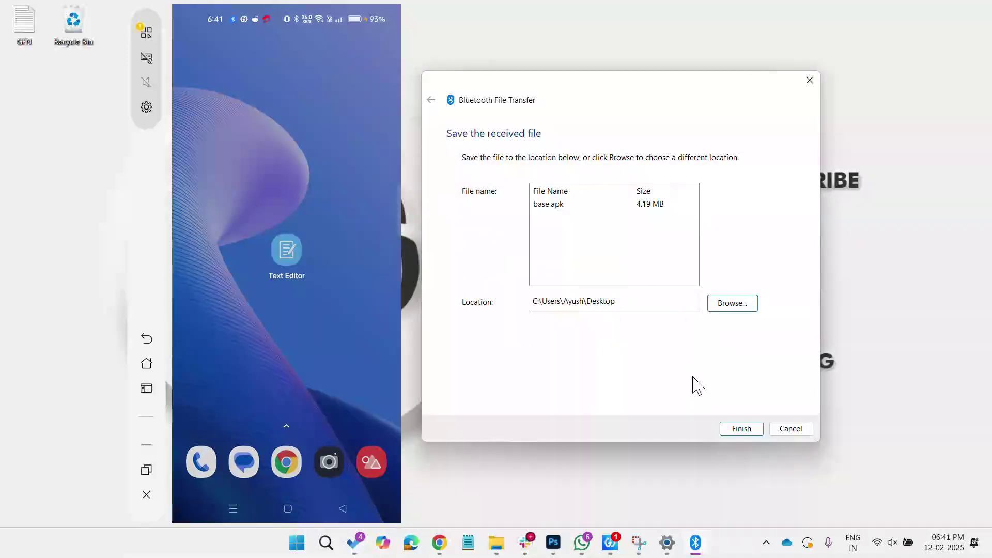
click(741, 429)
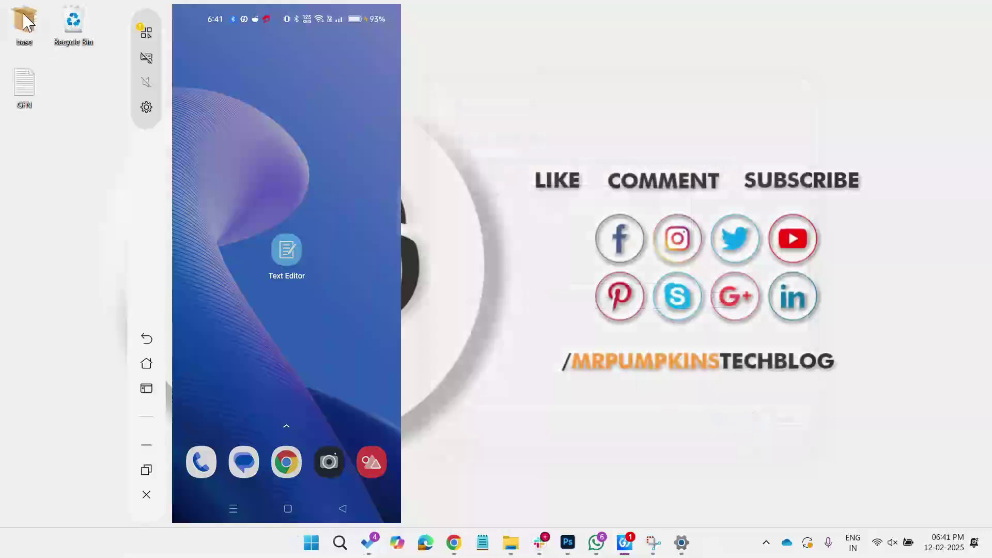
Step: Move the base APK icon across the desktop, opening the file once along the way
drag(24, 14, 811, 84)
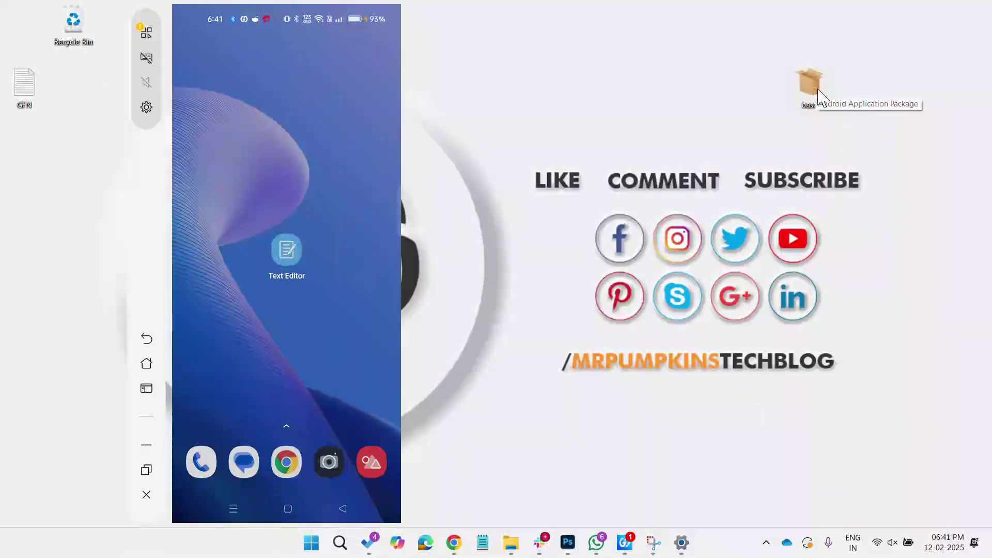
double_click(814, 107)
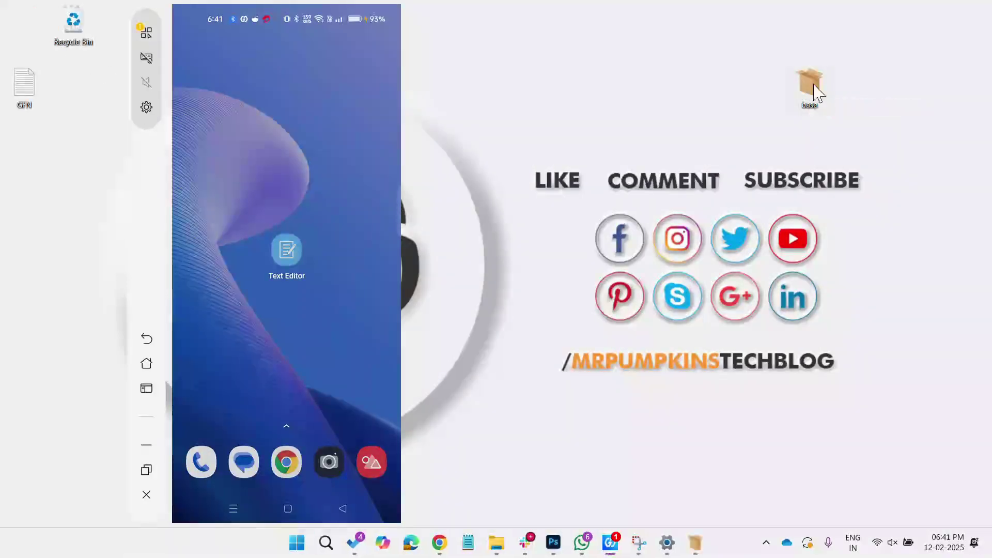
drag(814, 89, 671, 104)
Step: Rename the APK to 'Text Editor' and place it near the desktop's top centre
right_click(671, 104)
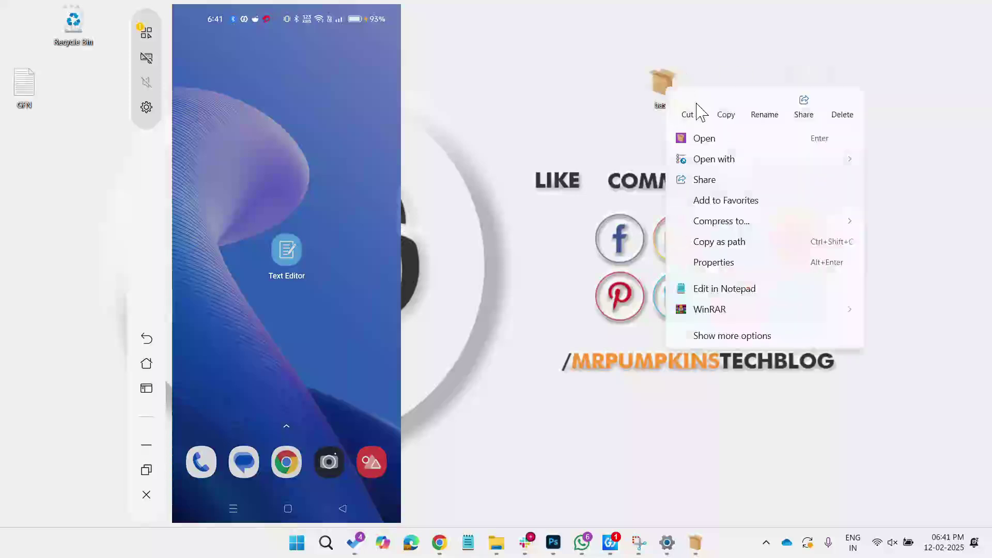
click(764, 114)
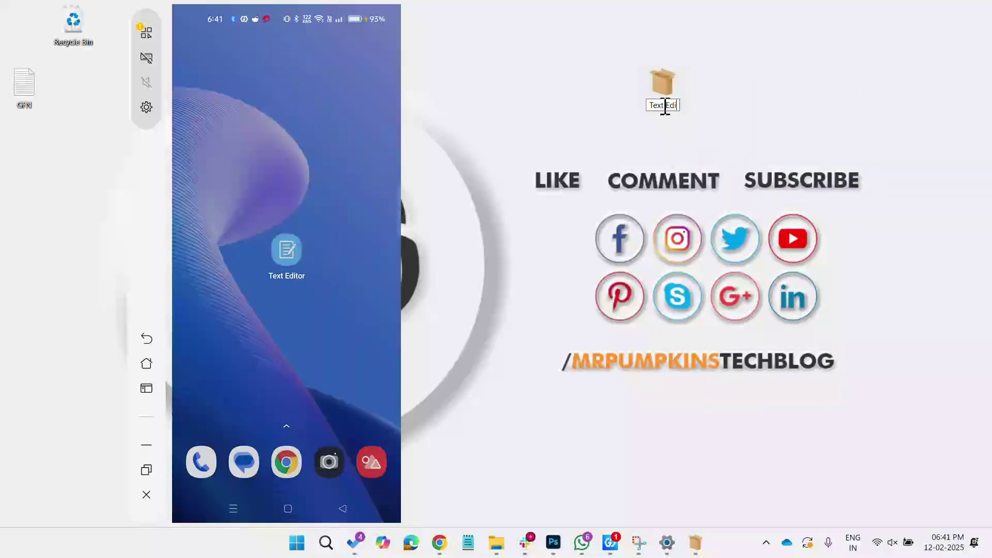
text(Text Editor)
key(Return)
drag(31, 27, 620, 86)
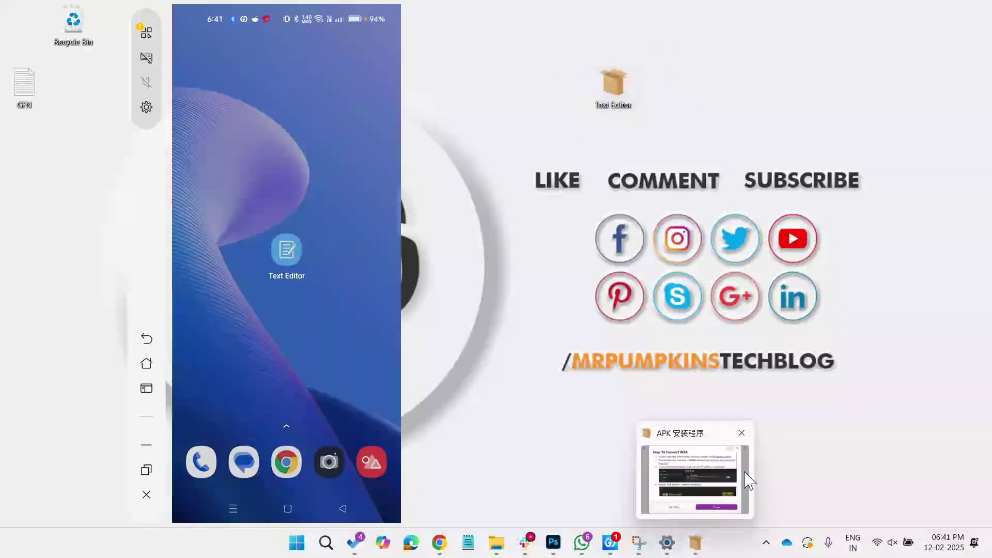
Step: Close the leftover package window and dismiss the access-denied error from the Text Editor APK
click(742, 431)
double_click(615, 106)
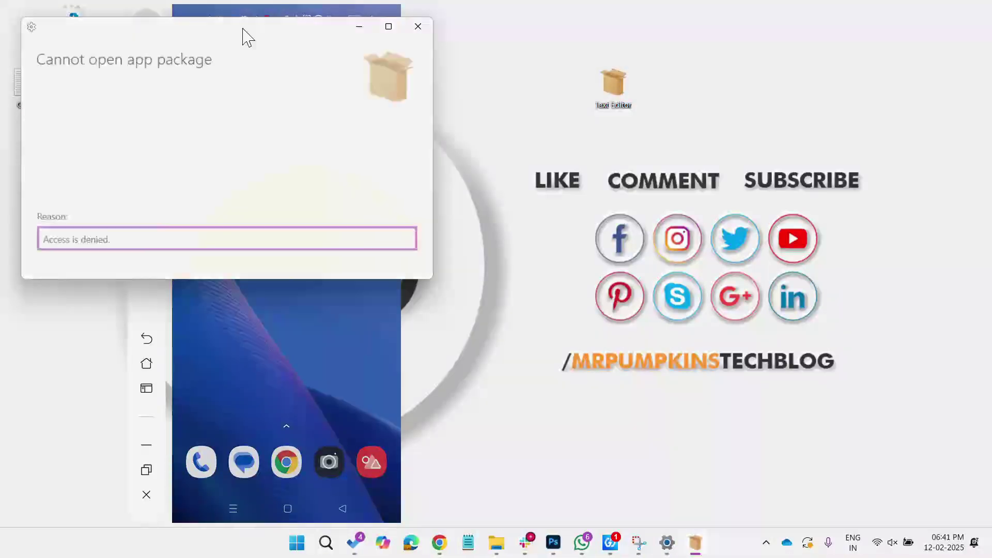
click(635, 98)
Step: Reopen the APK in WSA PacMan, start WSA, and install Text Editor 1.2.0
double_click(615, 94)
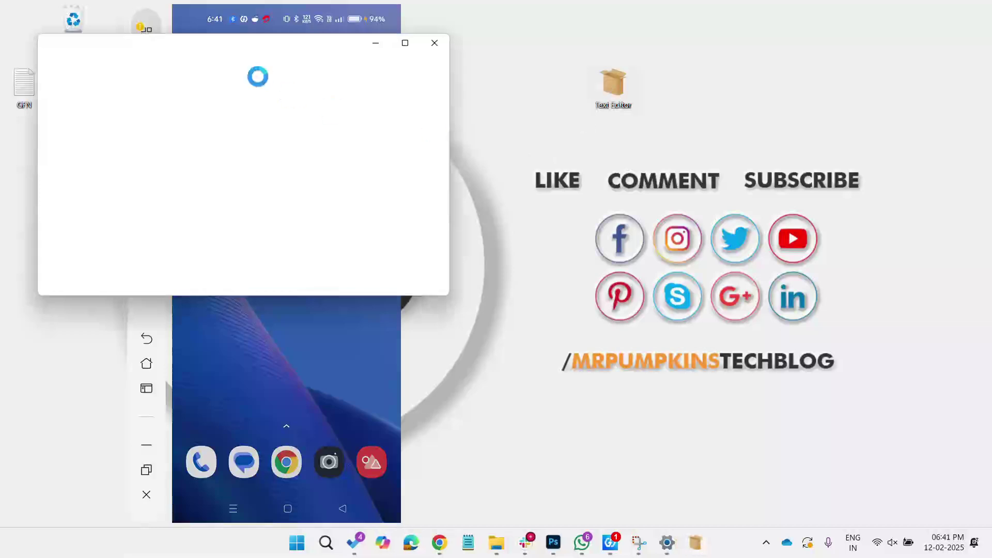
click(203, 273)
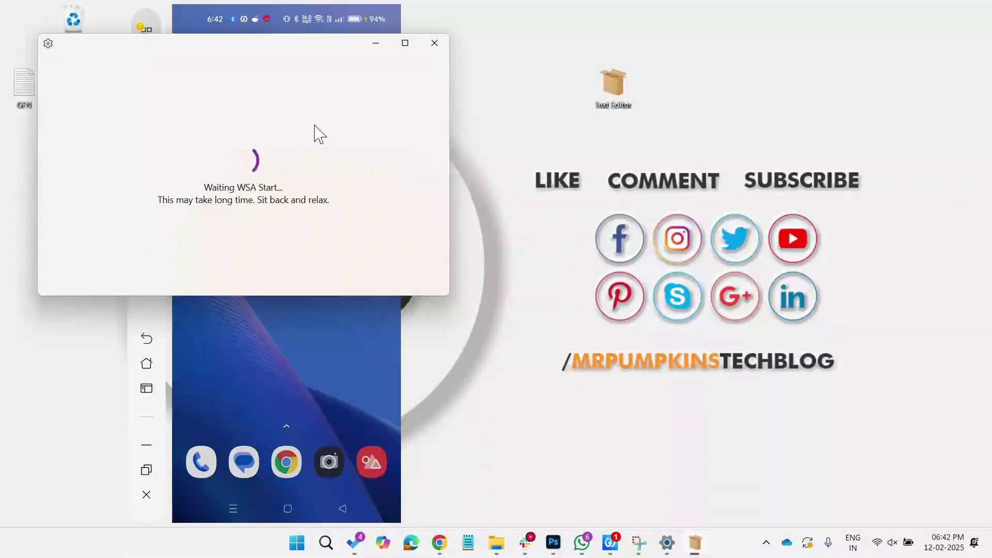
click(857, 392)
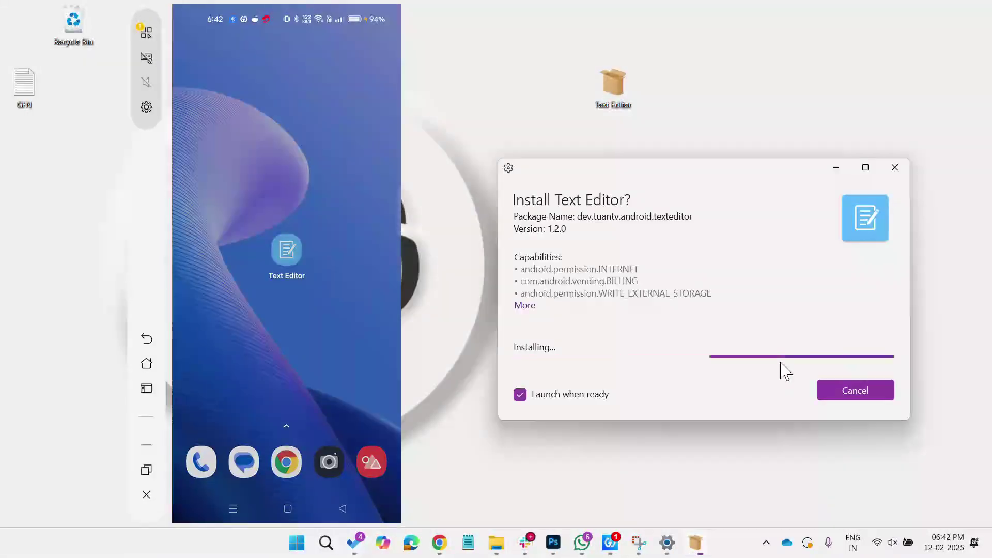